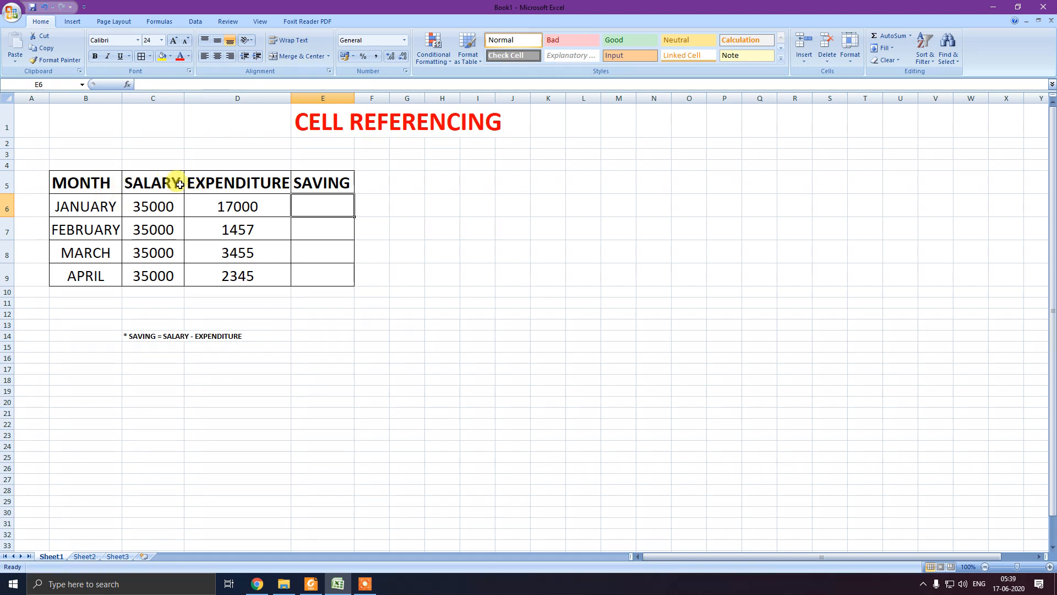
# Enter the formula =C6-D6 in E6 to calculate January's saving from salary minus expenditure.
pyautogui.click(329, 185)
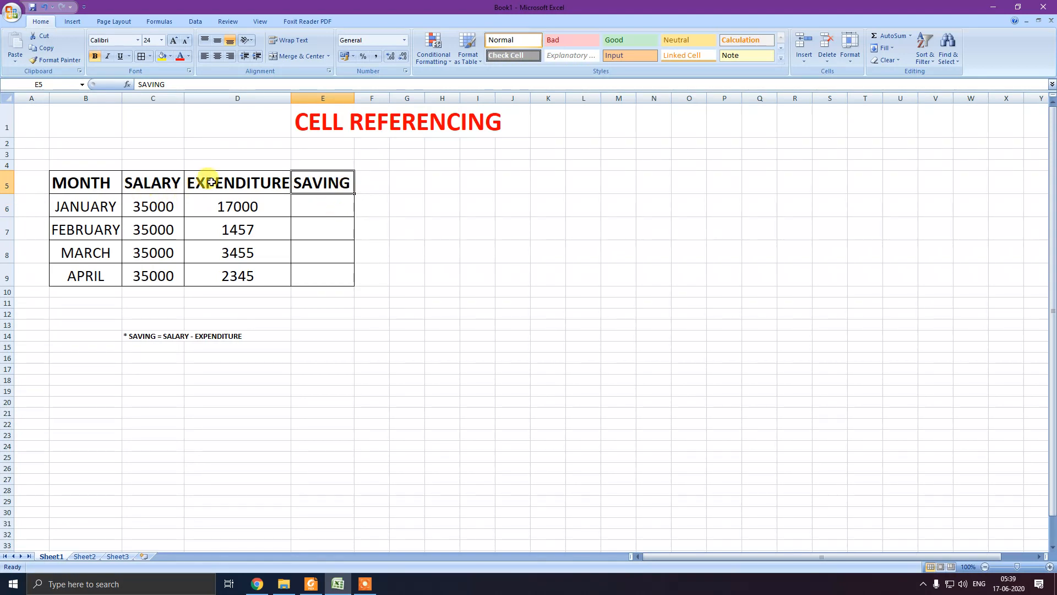
pyautogui.click(132, 339)
pyautogui.click(295, 212)
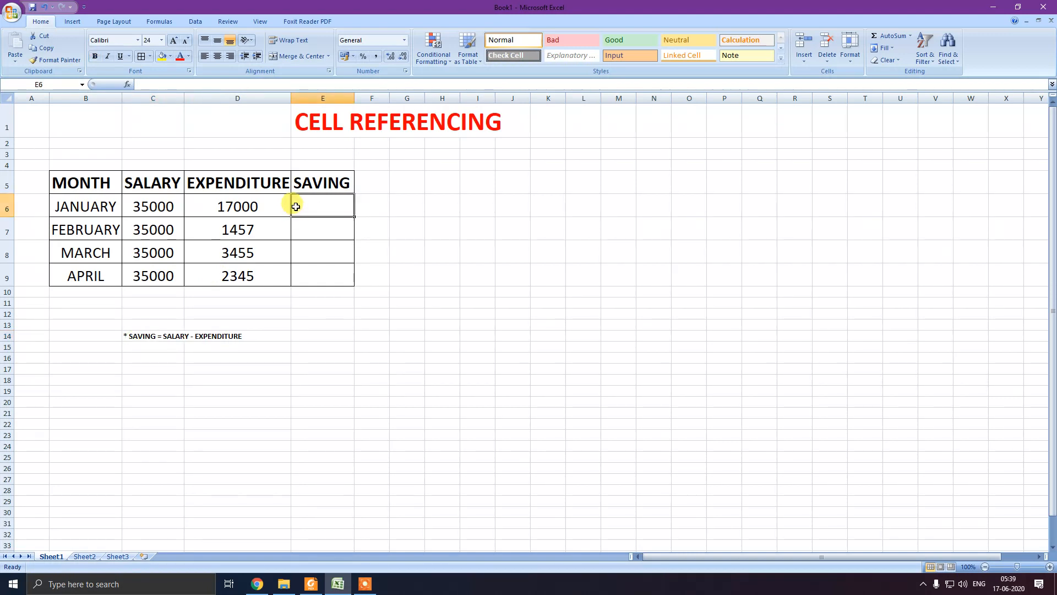
pyautogui.write('=')
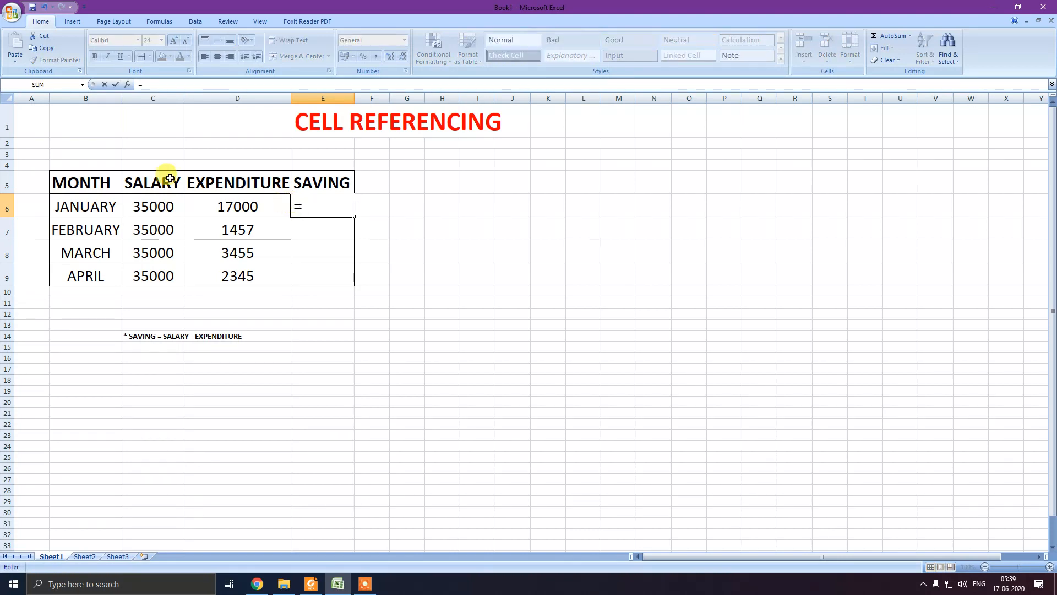
pyautogui.click(158, 209)
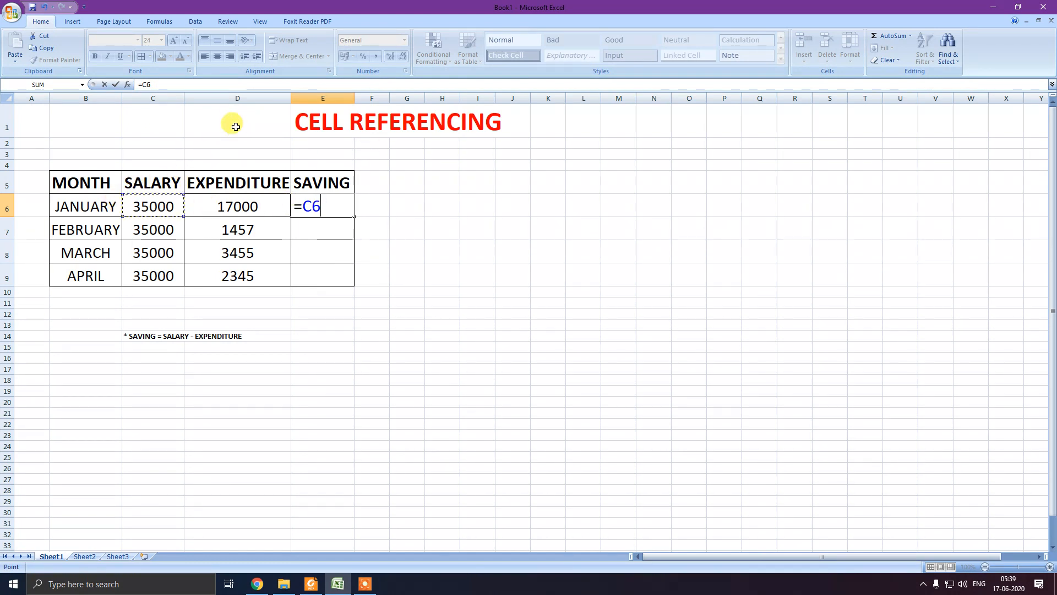
pyautogui.write('-')
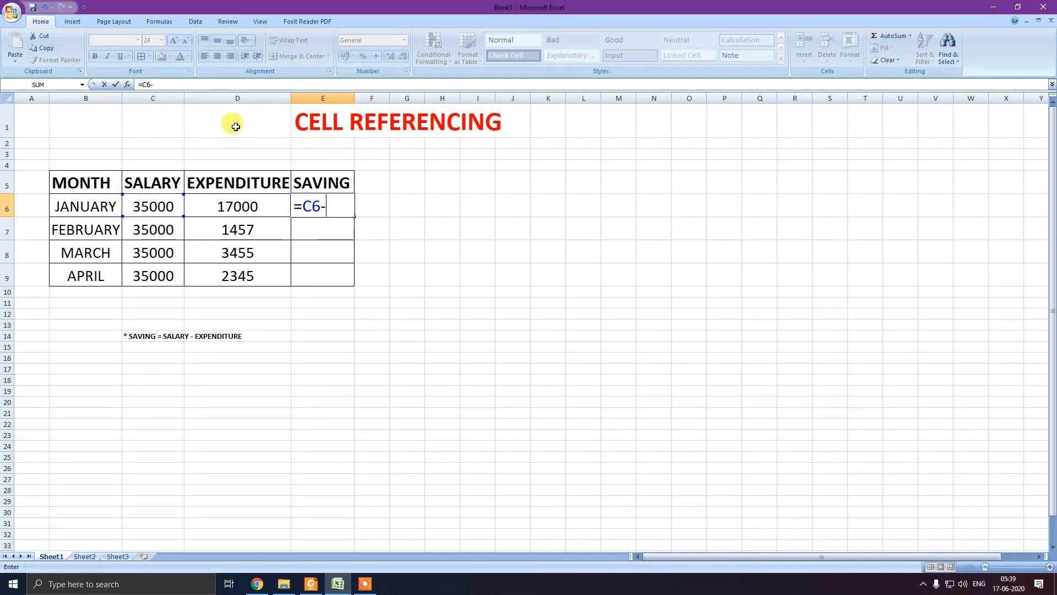
pyautogui.click(238, 206)
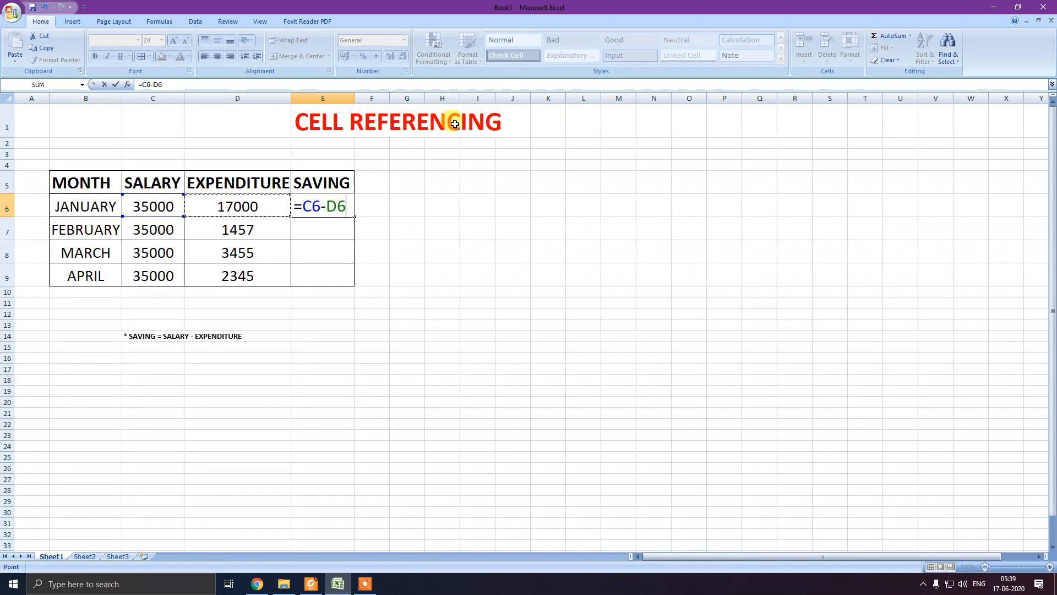
pyautogui.press('Return')
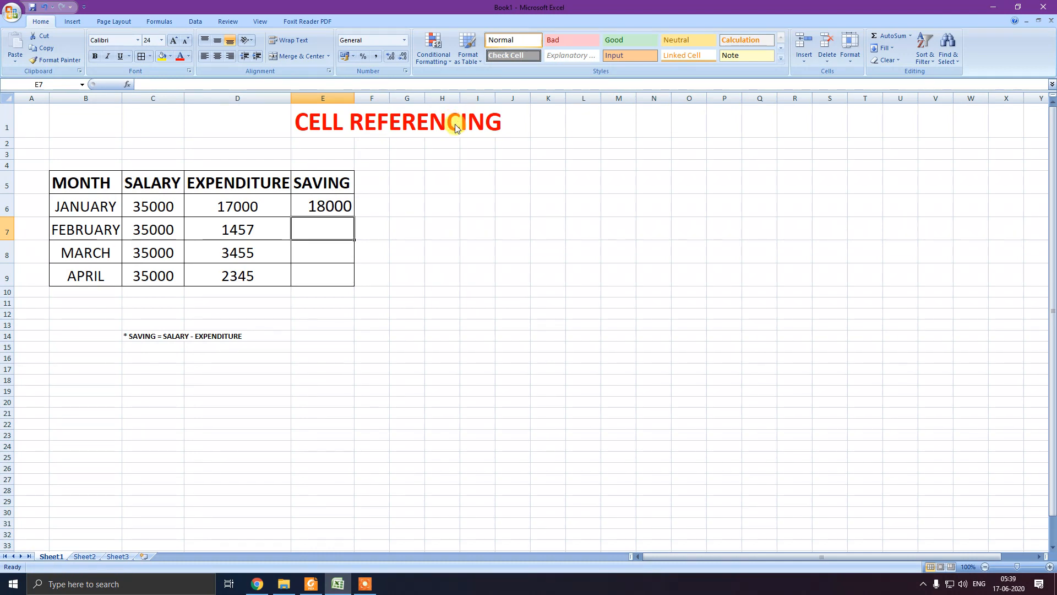
# Fill the January saving formula down from E6 to E9 and open April's formula to inspect its references.
pyautogui.click(350, 211)
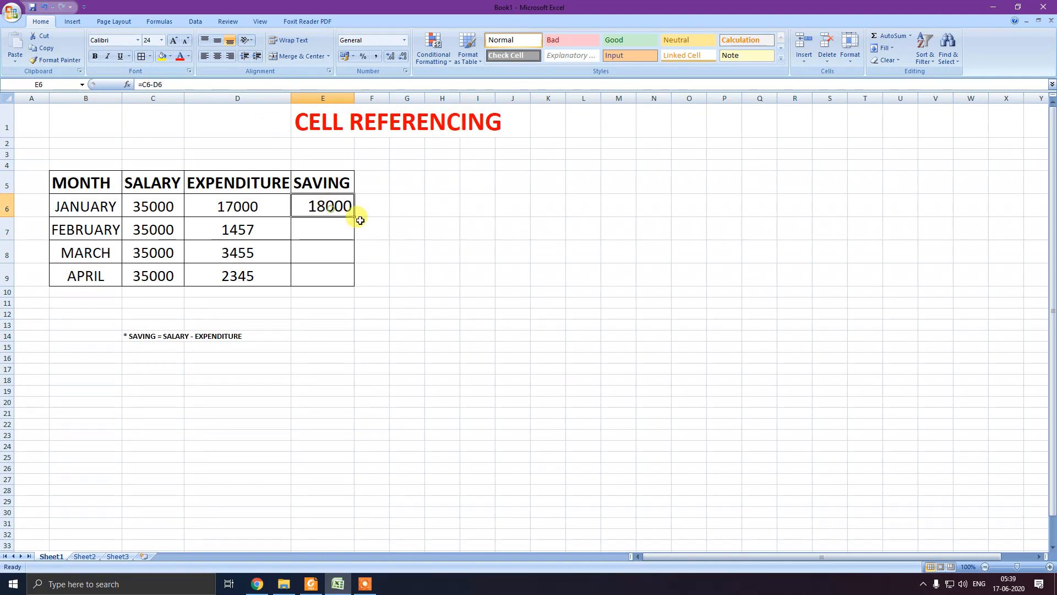
pyautogui.moveTo(353, 216); pyautogui.dragTo(355, 284)
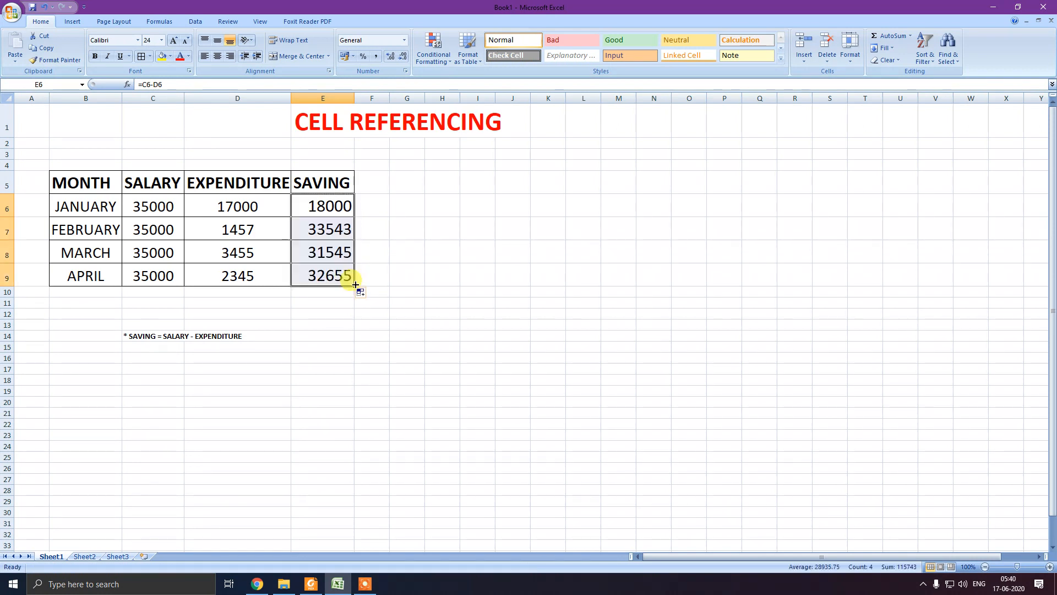
pyautogui.click(373, 231)
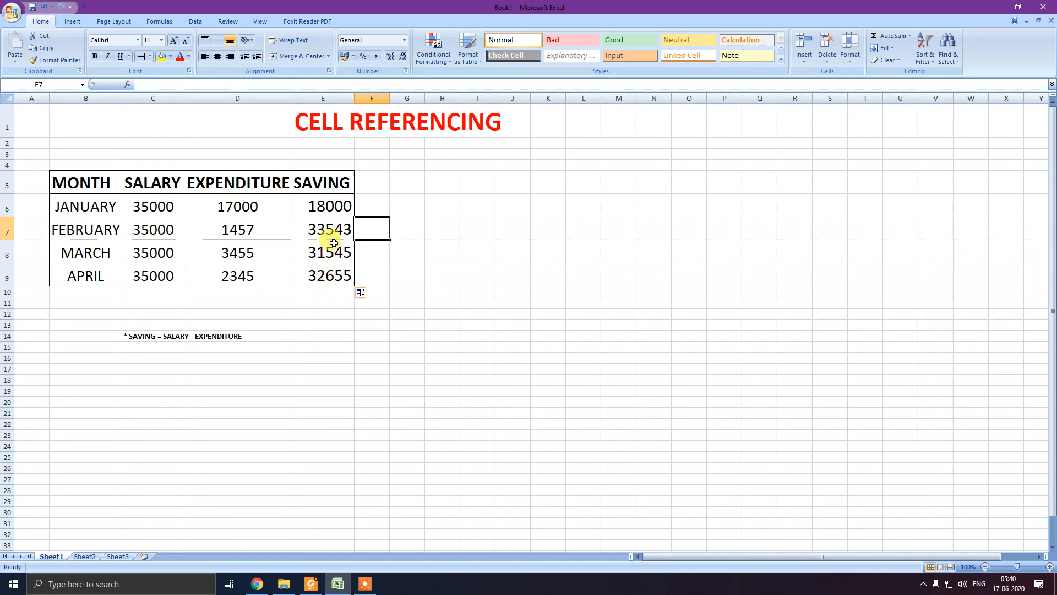
pyautogui.click(334, 272)
pyautogui.doubleClick(334, 272)
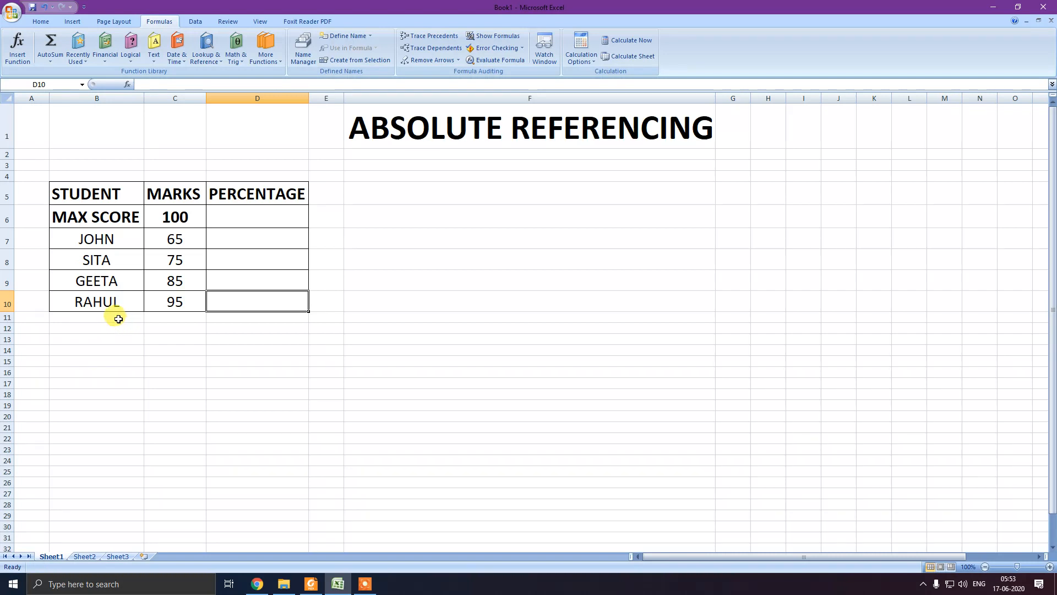
# Enter the formula =C7/C6 in D7 to calculate the first student's percentage of the maximum score.
pyautogui.click(233, 241)
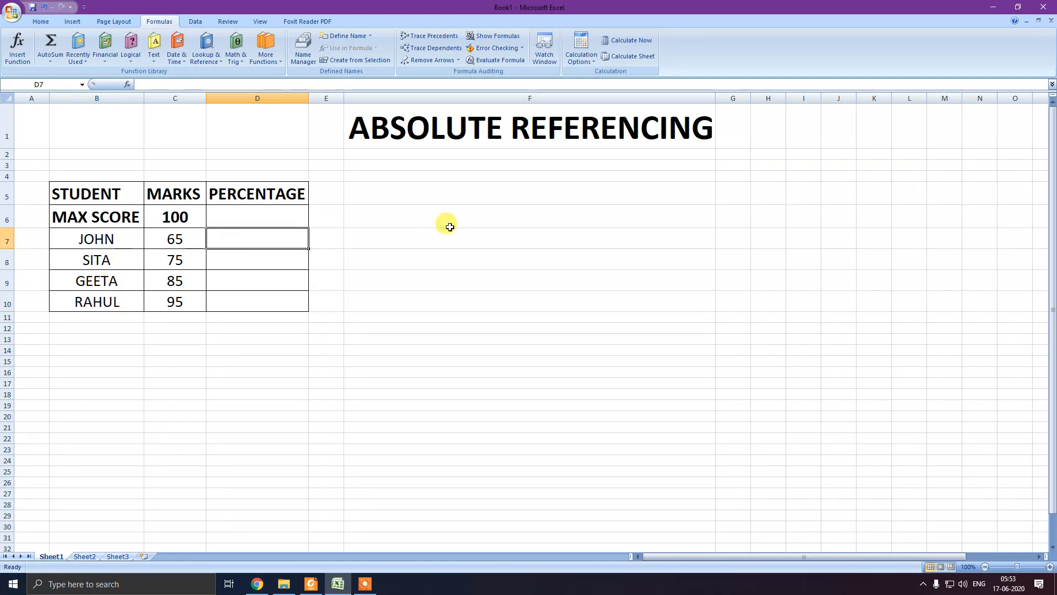
pyautogui.write('=')
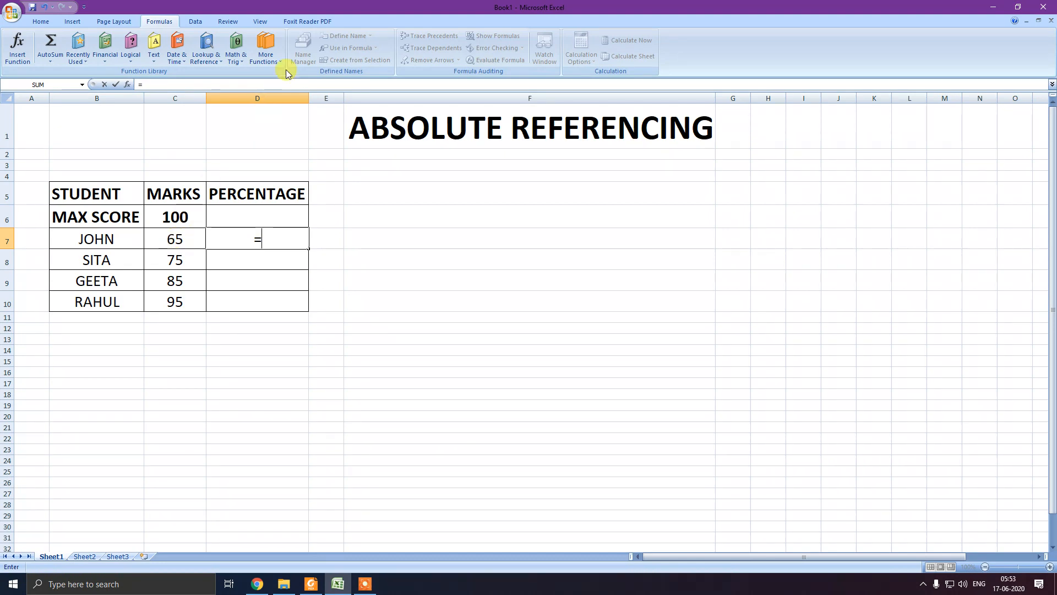
pyautogui.write('C7')
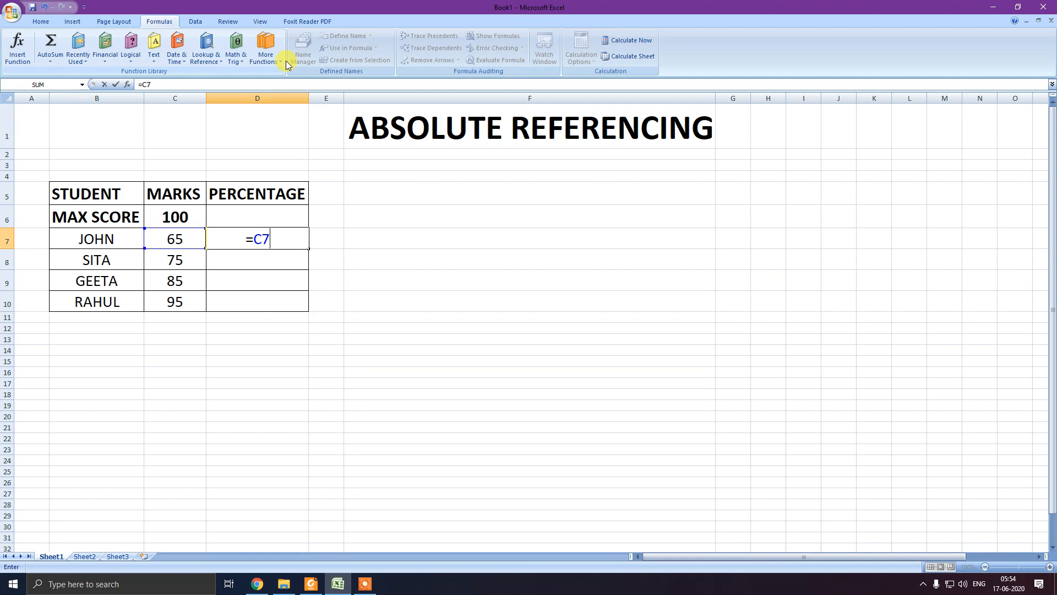
pyautogui.write('/')
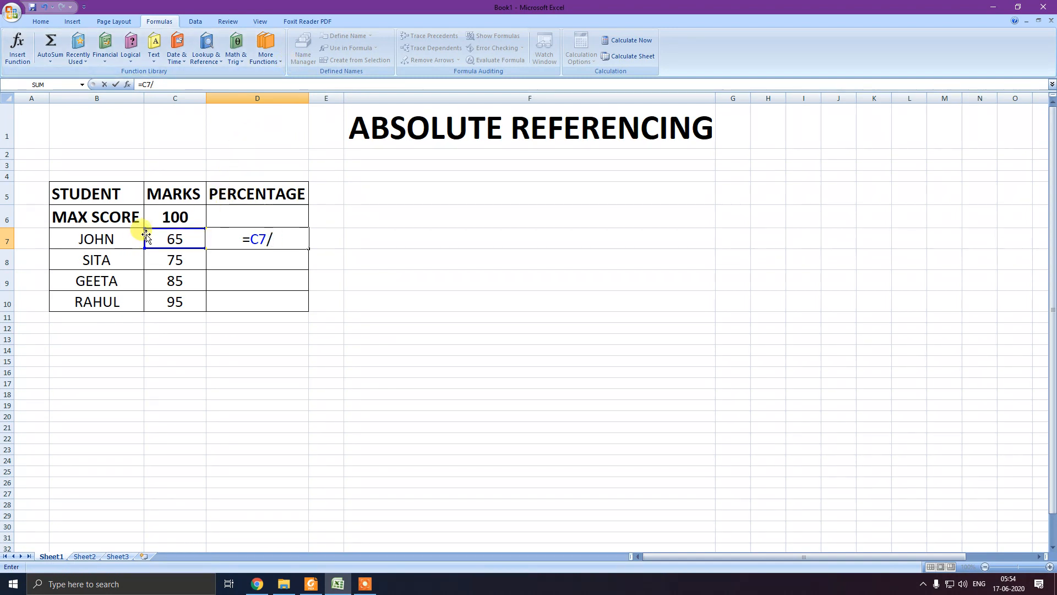
pyautogui.write('1')
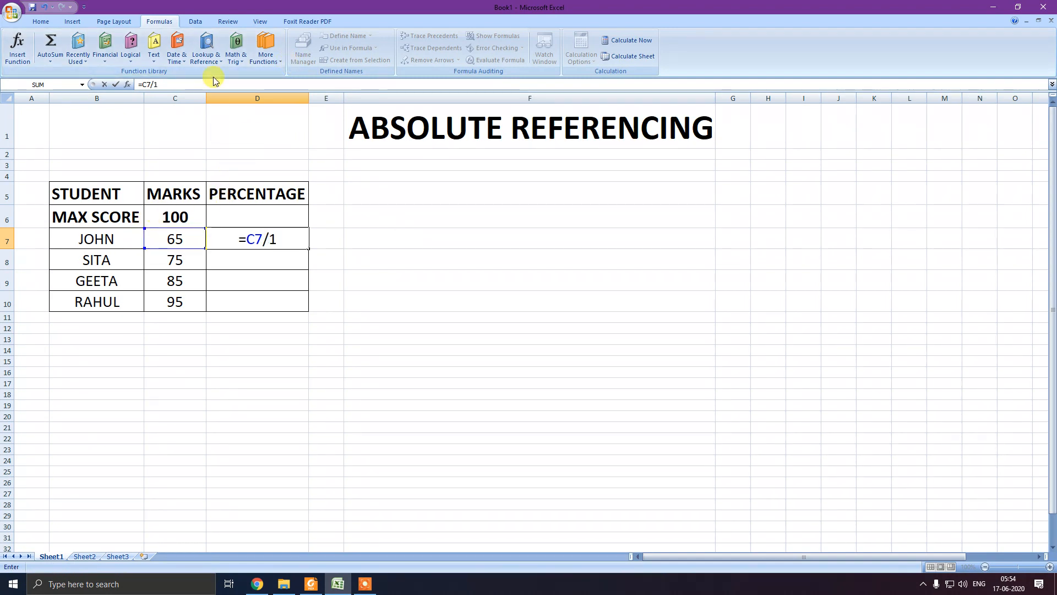
pyautogui.write('00')
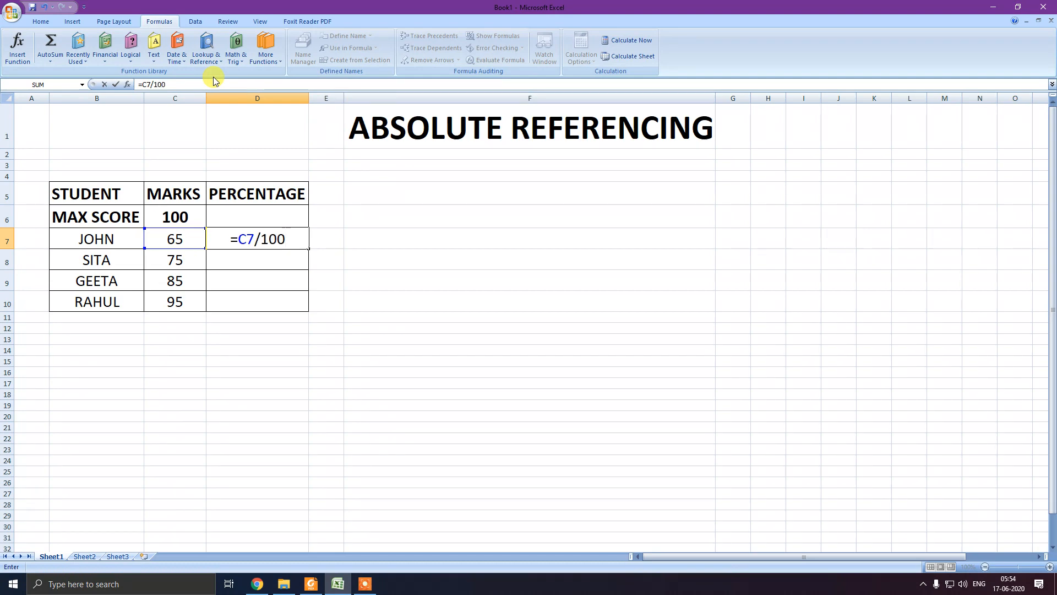
pyautogui.press('BackSpace')
pyautogui.press('BackSpace')
pyautogui.press('BackSpace')
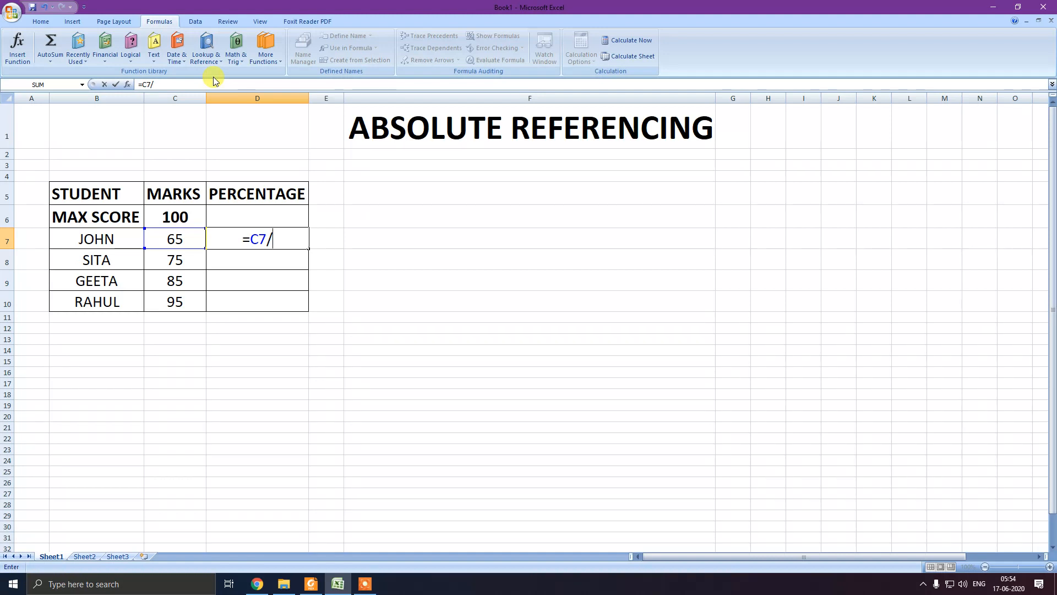
pyautogui.write('C6')
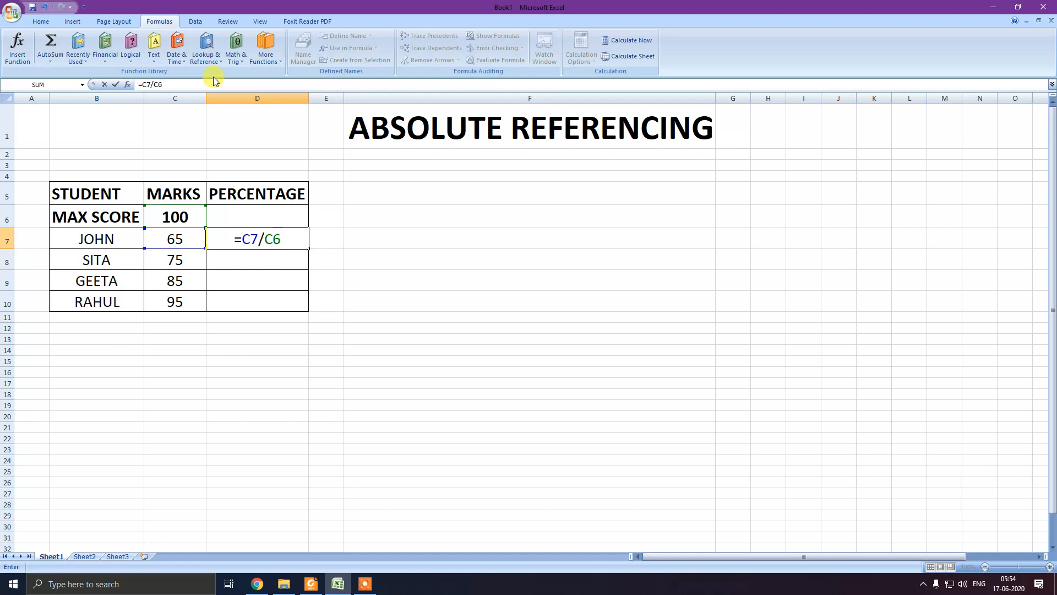
pyautogui.press('Return')
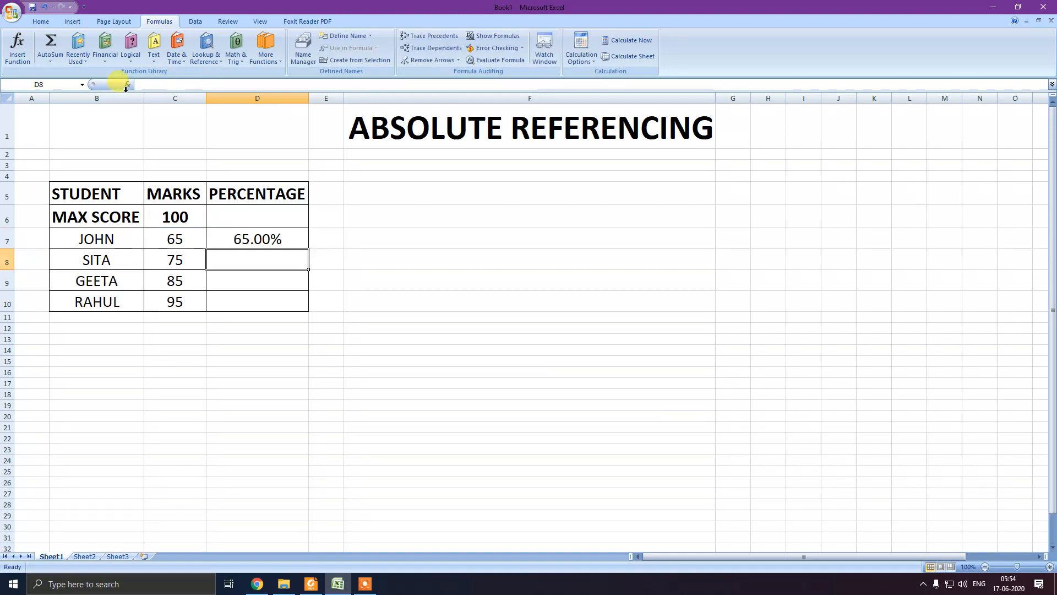
# Fill the relative percentage formula down from D7 to D10 and display the sheet's formulas instead of their results.
pyautogui.click(291, 238)
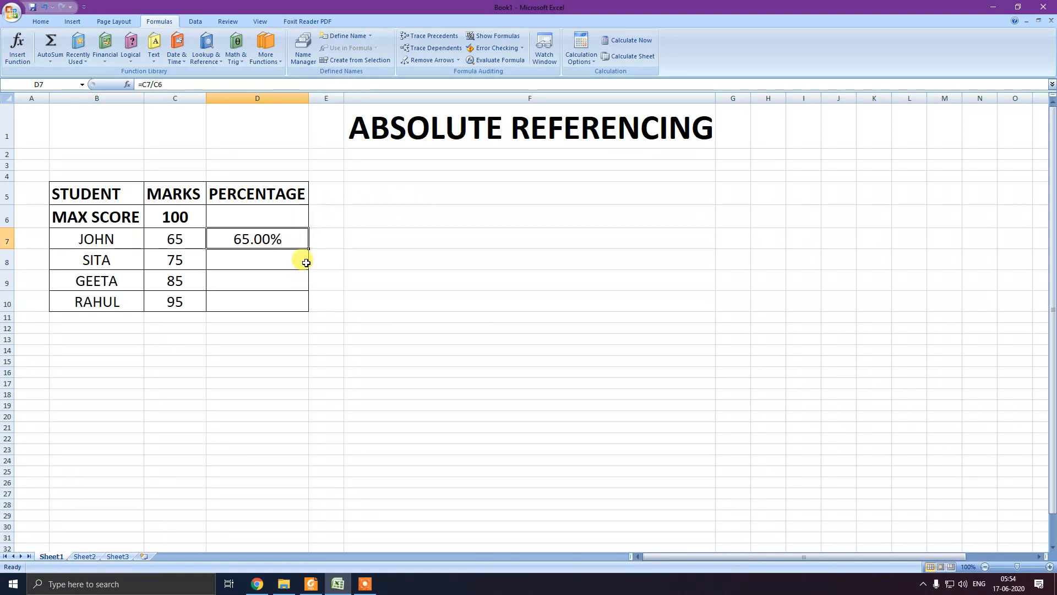
pyautogui.moveTo(309, 248); pyautogui.dragTo(310, 302)
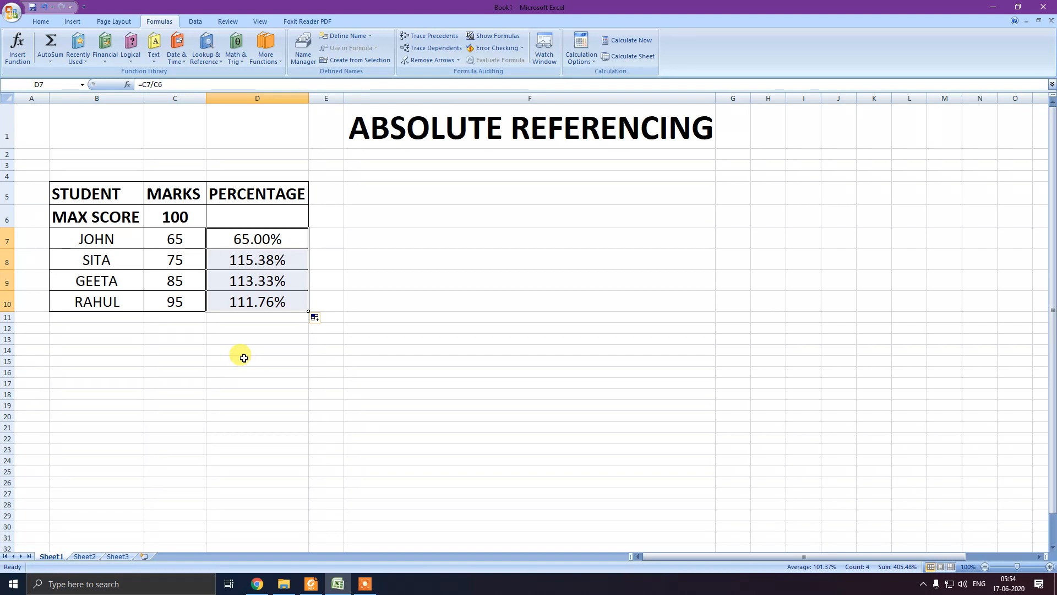
pyautogui.click(177, 247)
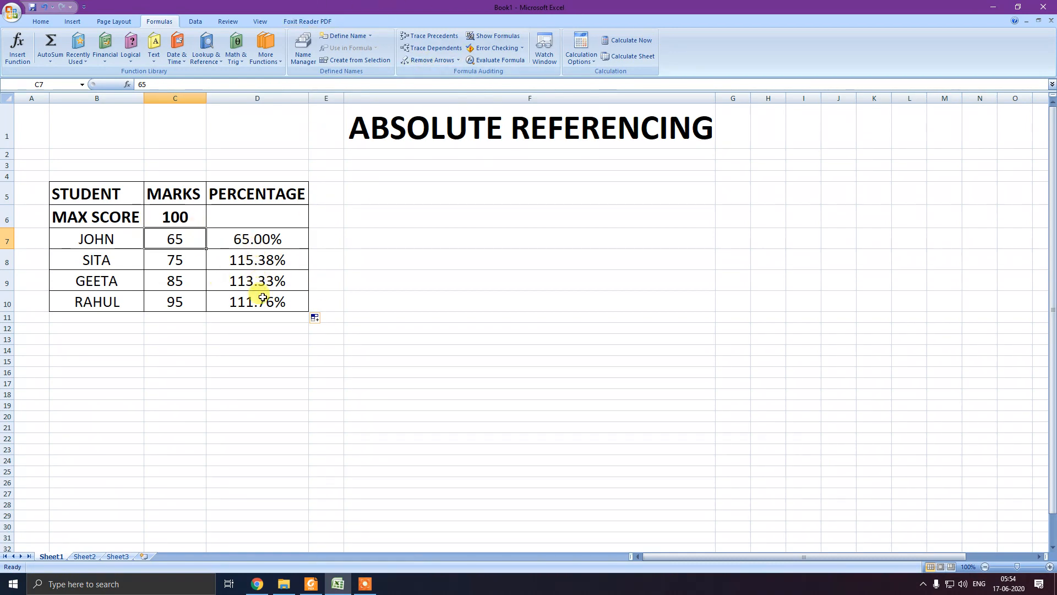
pyautogui.click(484, 39)
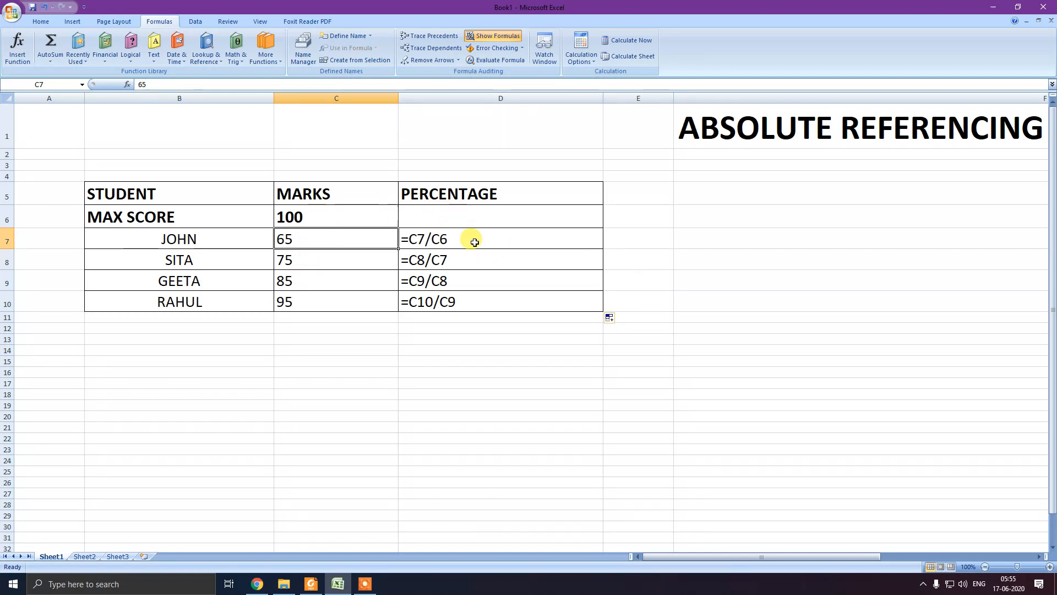
# Make the maximum score reference in D7 absolute so the formula is =C7/$C$6, and switch back to displaying results.
pyautogui.click(465, 239)
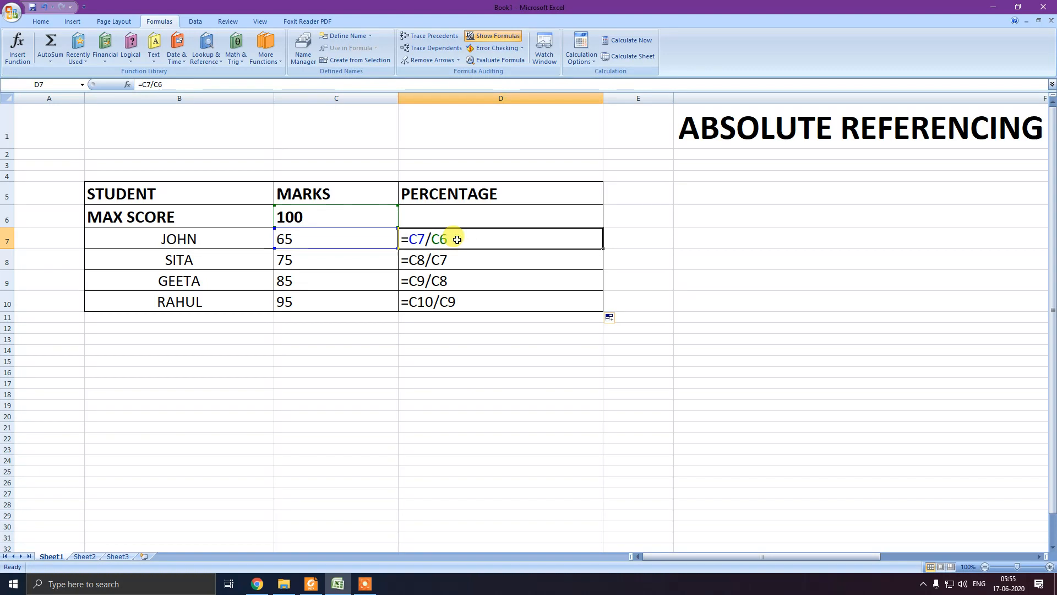
pyautogui.doubleClick(457, 239)
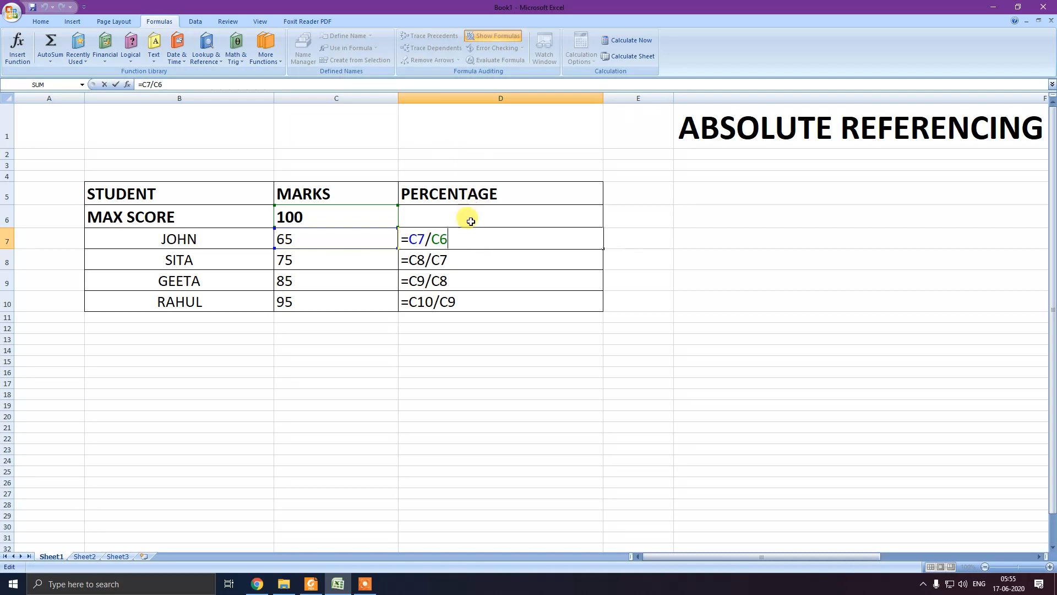
pyautogui.doubleClick(457, 241)
pyautogui.click(459, 241)
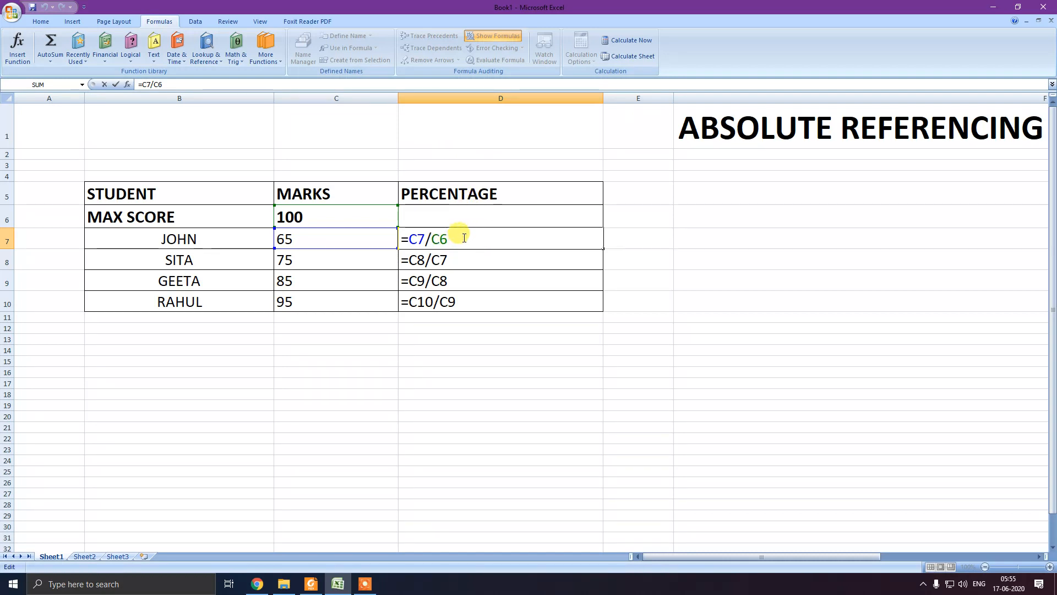
pyautogui.press('F4')
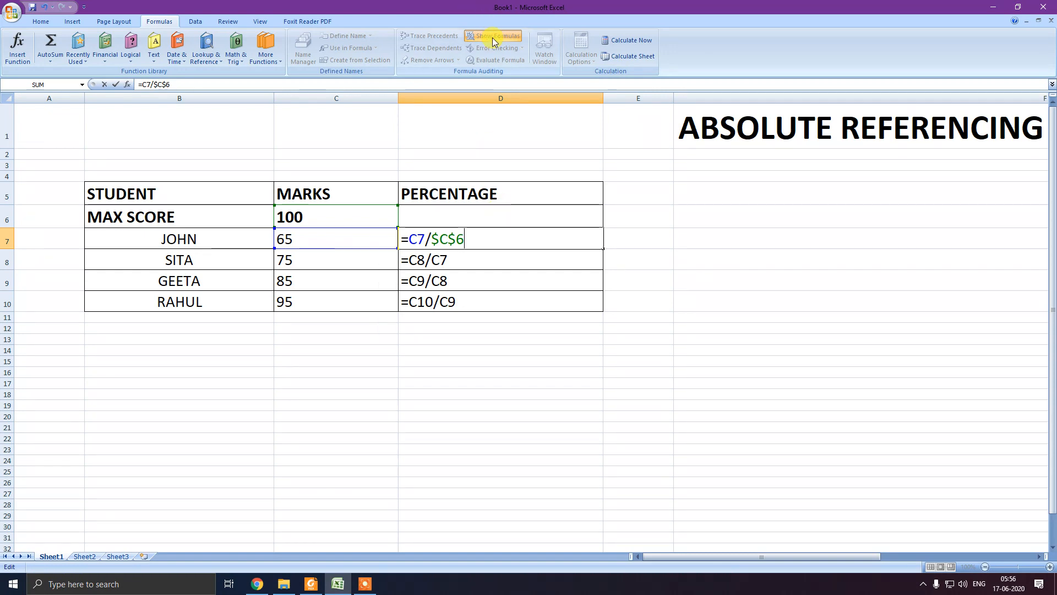
pyautogui.click(689, 278)
pyautogui.click(494, 38)
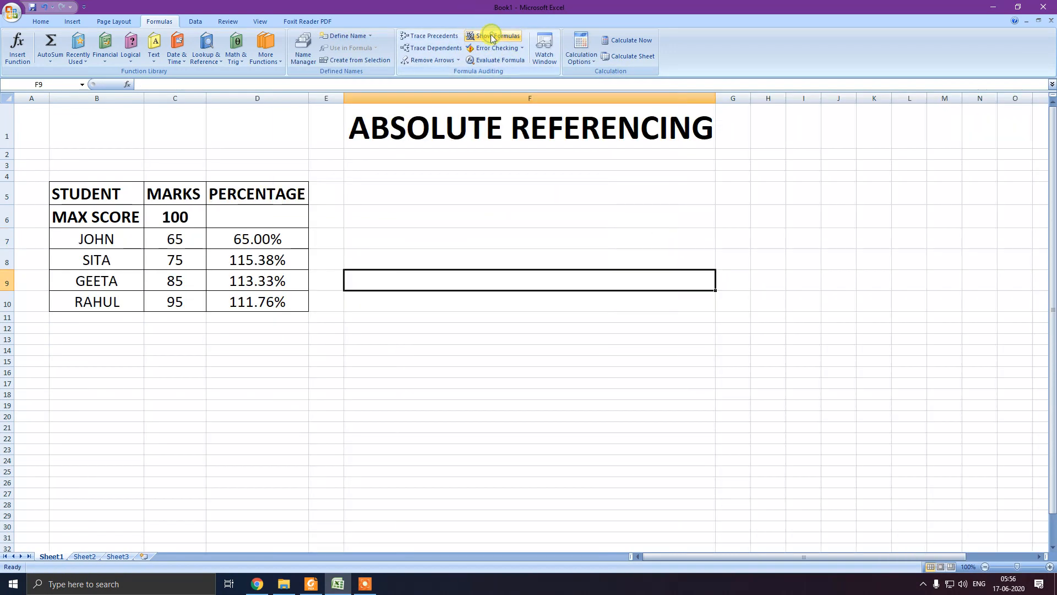
# Fill the absolute-reference percentage formula down from D7 to D10 and display the sheet's formulas.
pyautogui.click(278, 239)
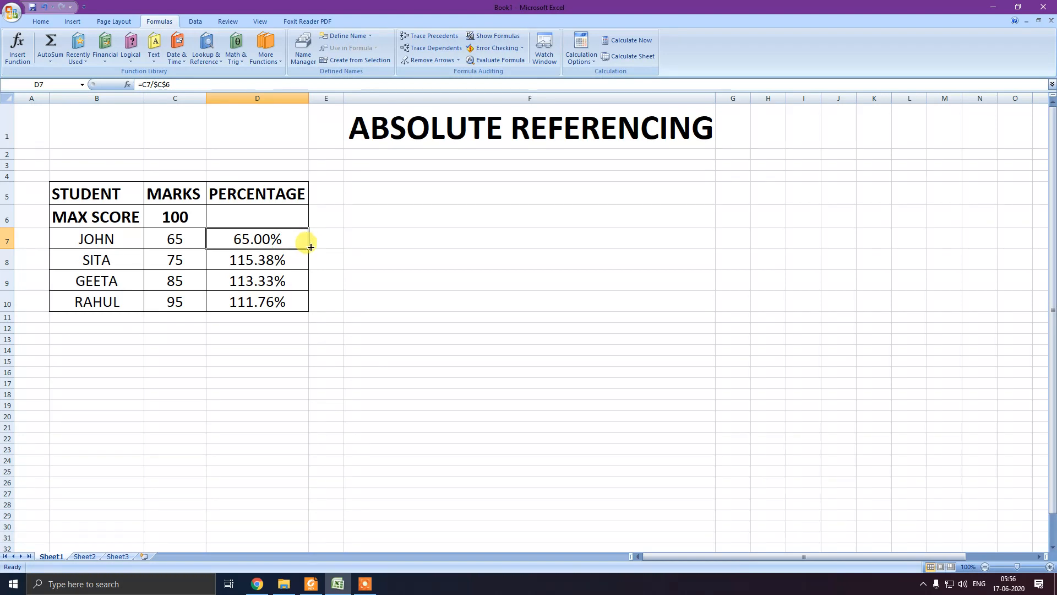
pyautogui.moveTo(310, 247); pyautogui.dragTo(307, 304)
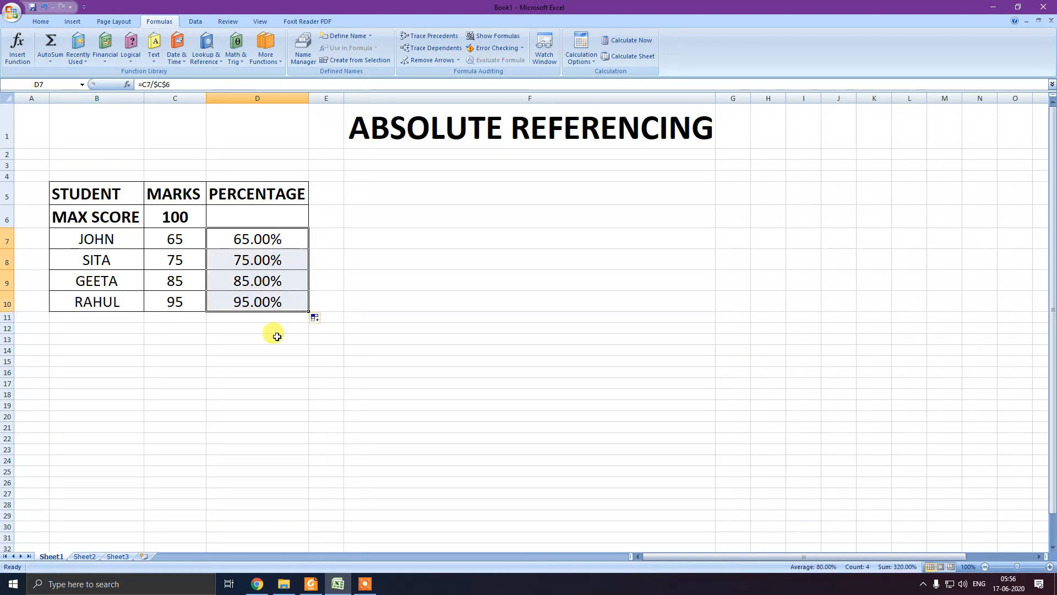
pyautogui.click(238, 325)
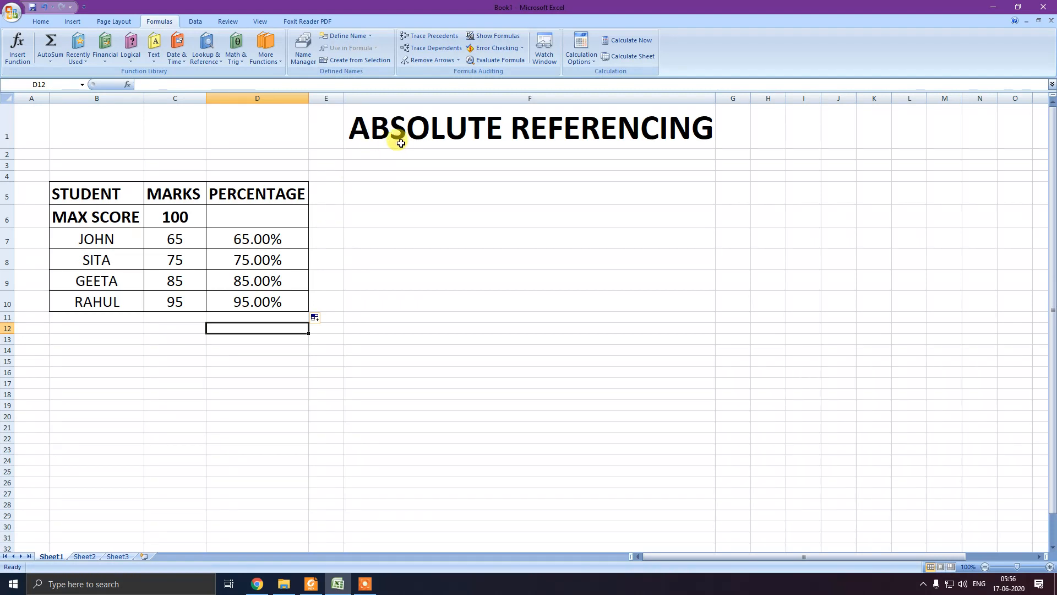
pyautogui.click(278, 238)
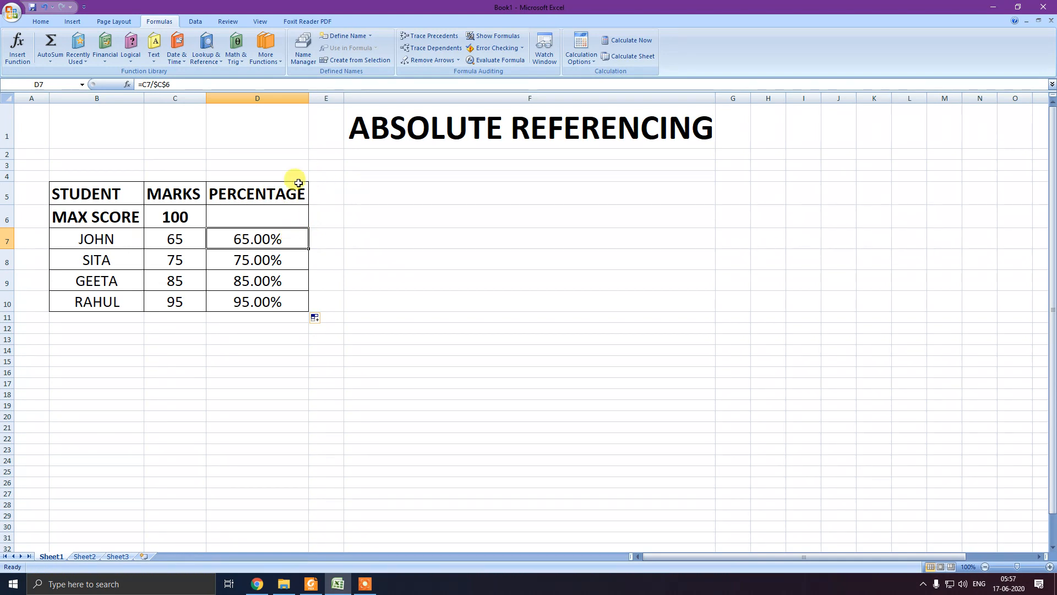
pyautogui.click(508, 36)
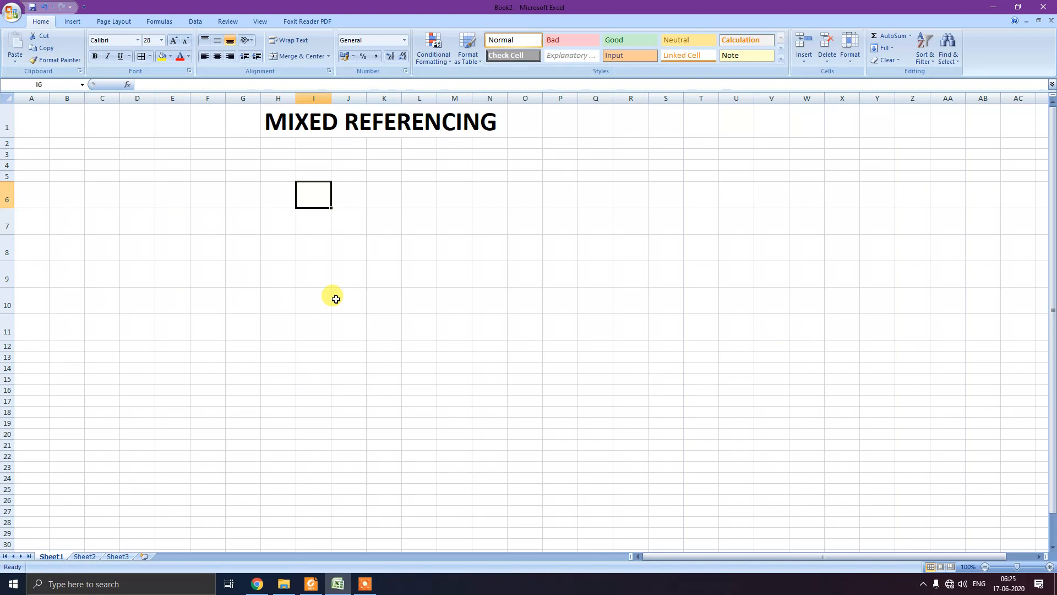
# Enter the relative formula =B3+C7 in cell I6 of the mixed referencing sheet.
pyautogui.write('=')
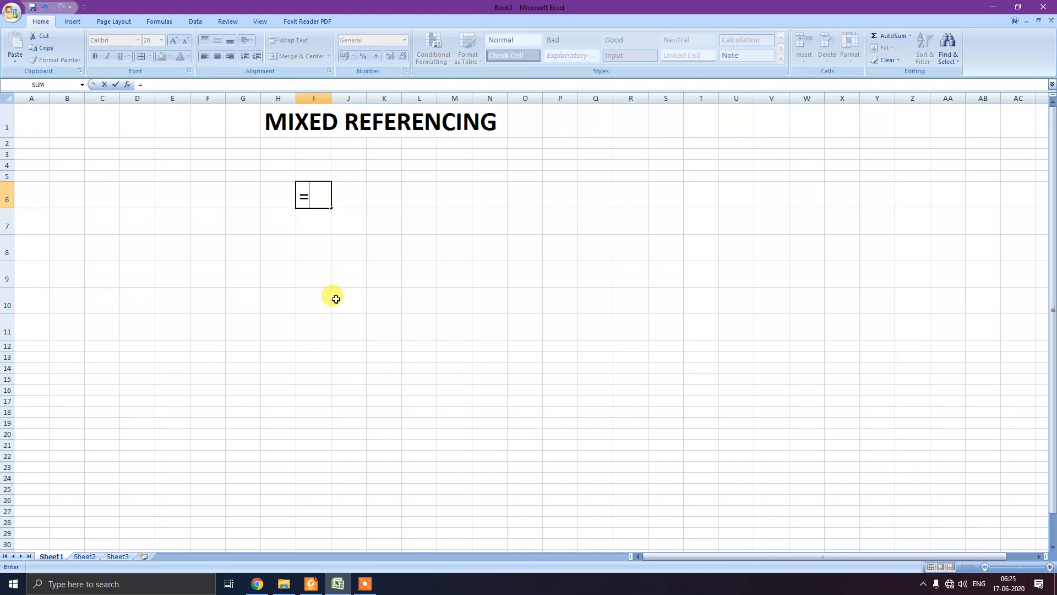
pyautogui.write('B3+')
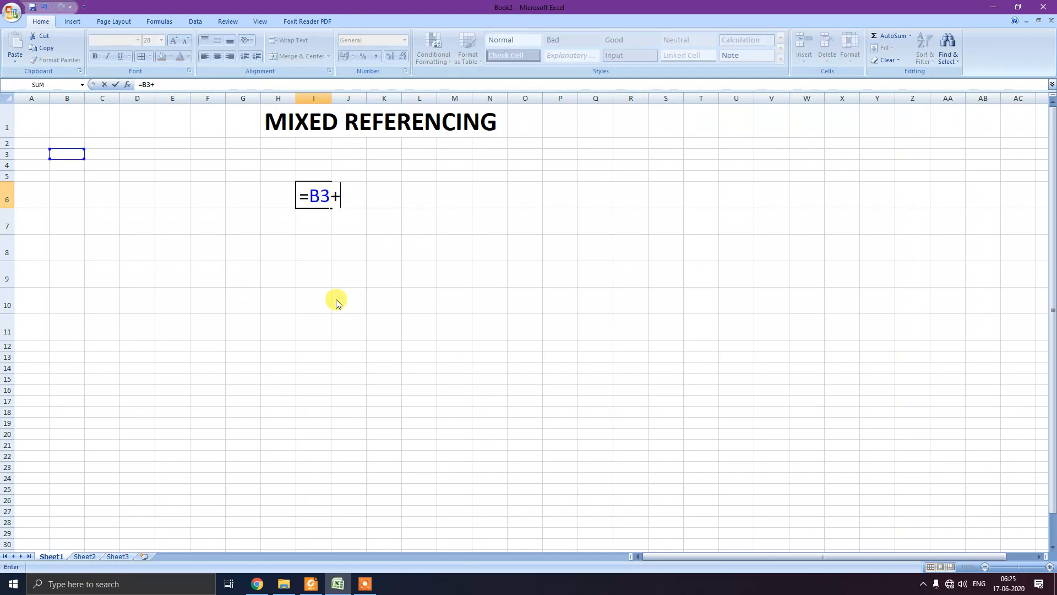
pyautogui.write('C7')
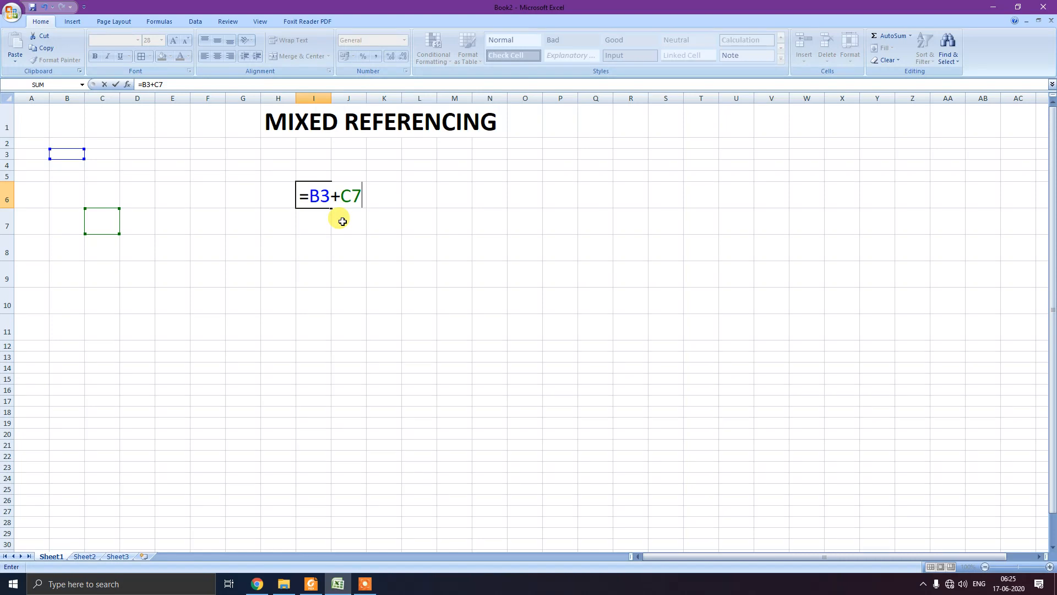
# Change the B3 reference in the I6 formula to the column-locked mixed reference $B3.
pyautogui.click(358, 195)
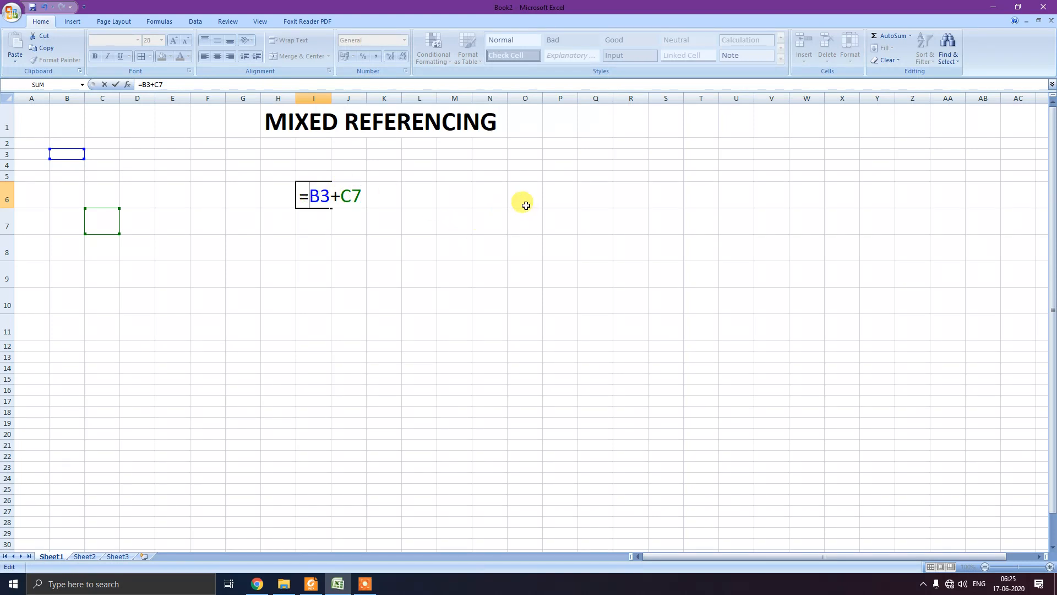
pyautogui.press('F4')
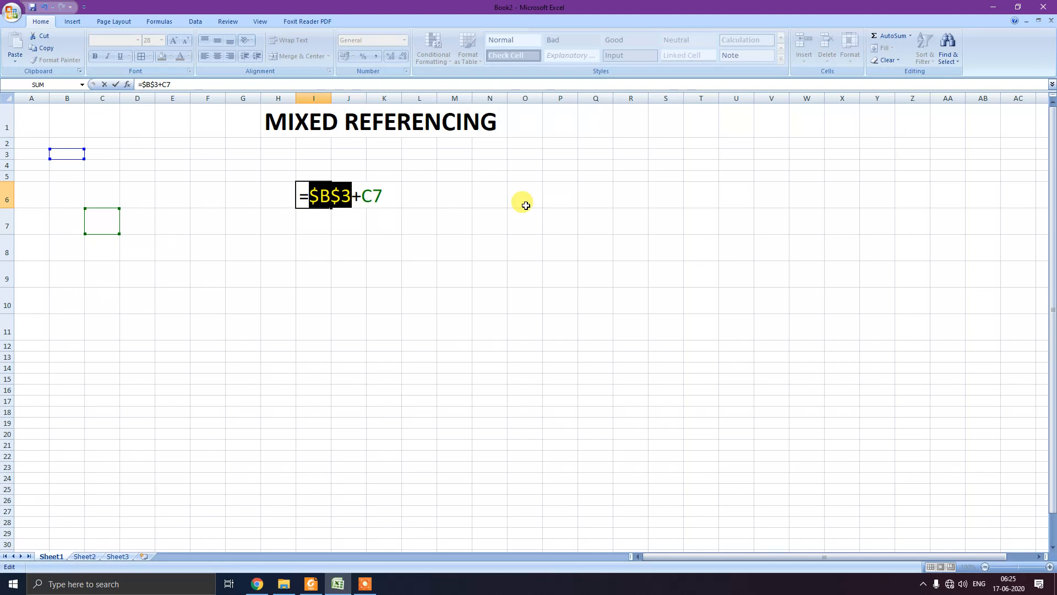
pyautogui.press('F4')
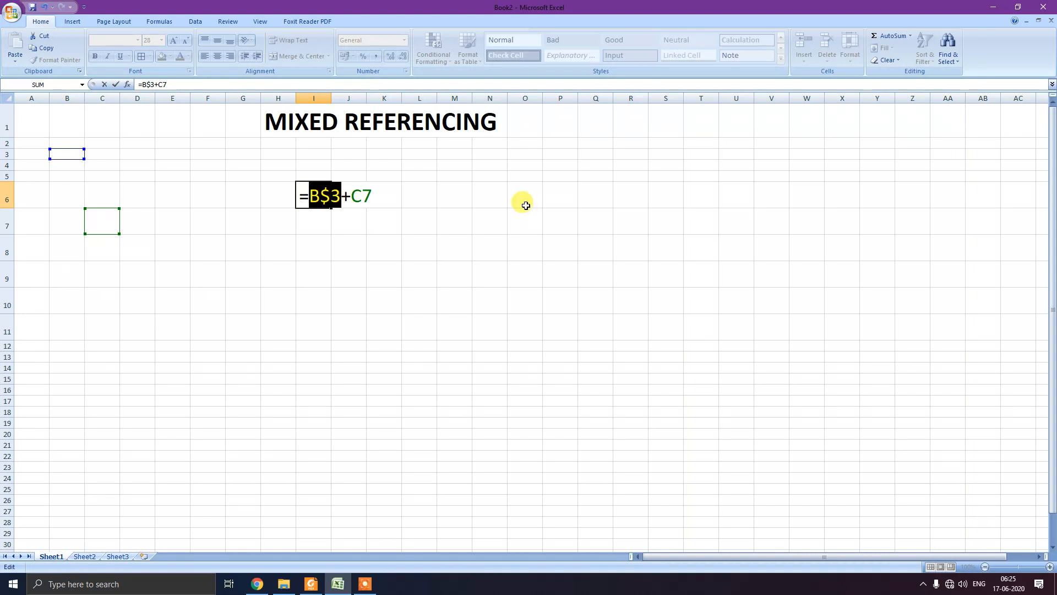
pyautogui.press('F4')
# Change the C7 reference in the I6 formula to the row-locked mixed reference C$7.
pyautogui.click(364, 190)
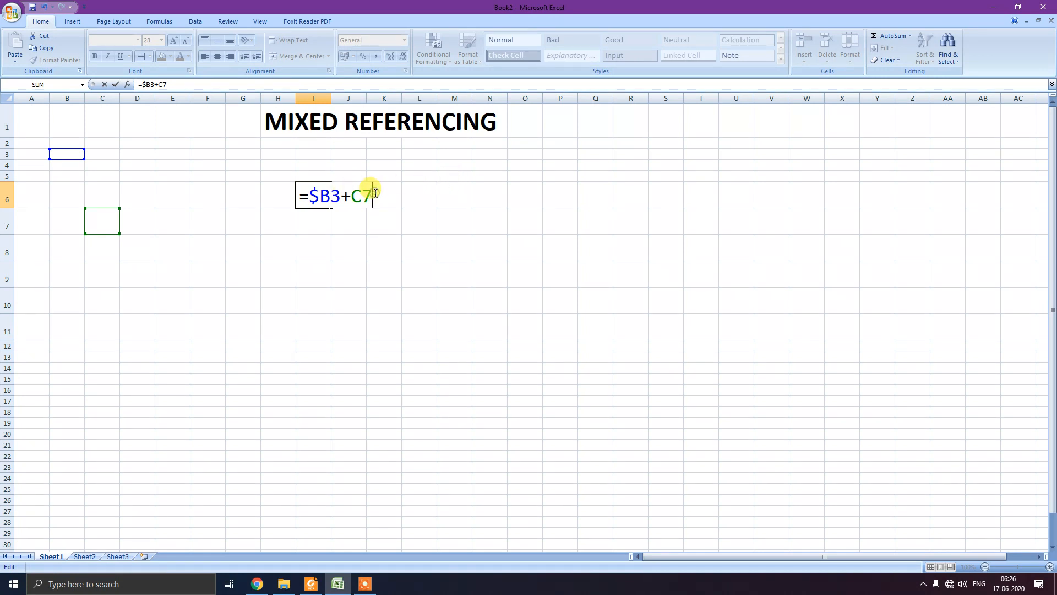
pyautogui.press('F4')
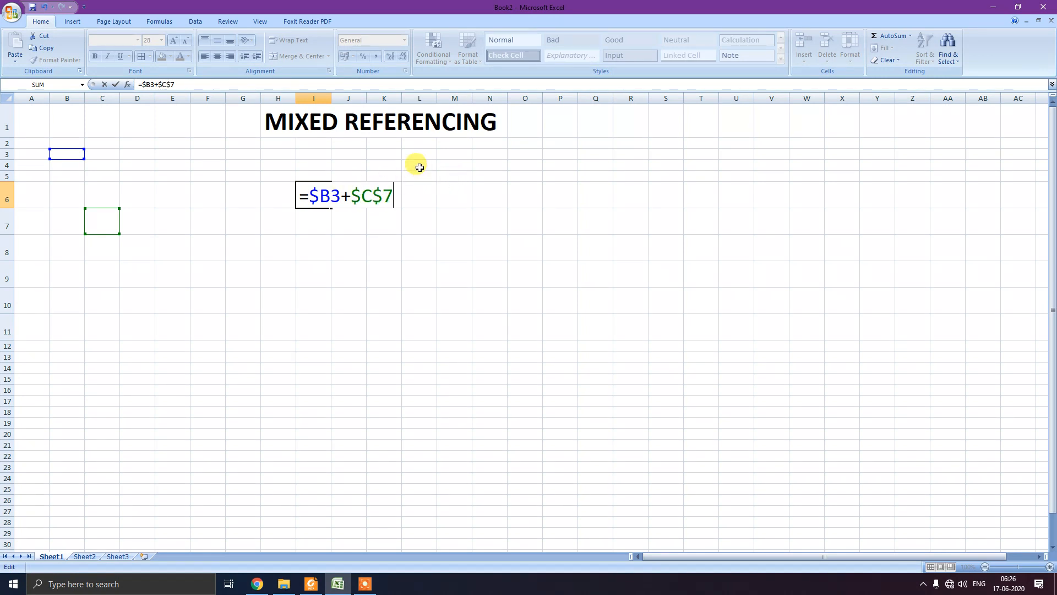
pyautogui.press('F4')
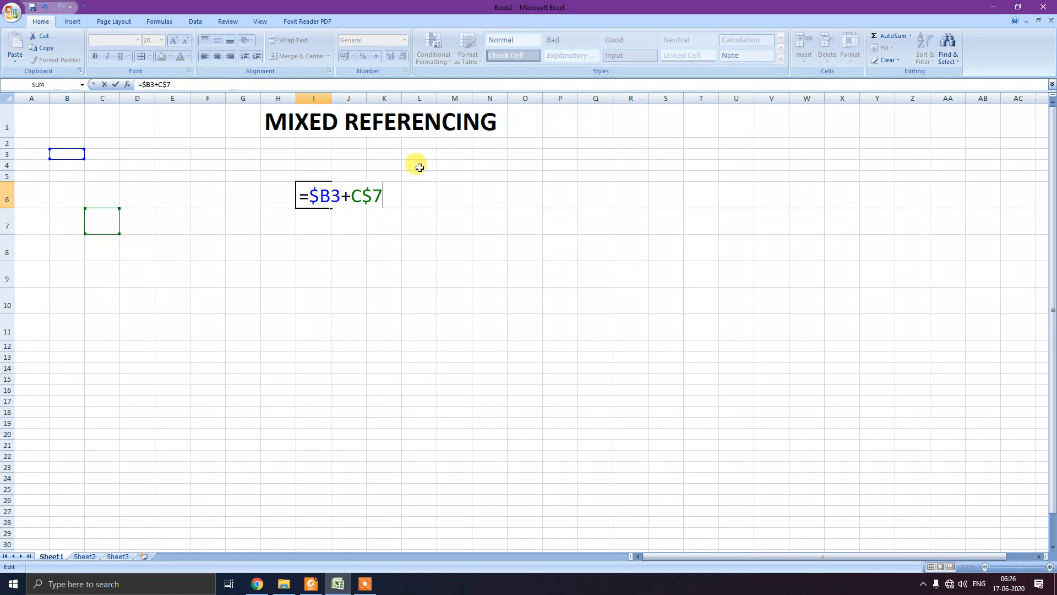